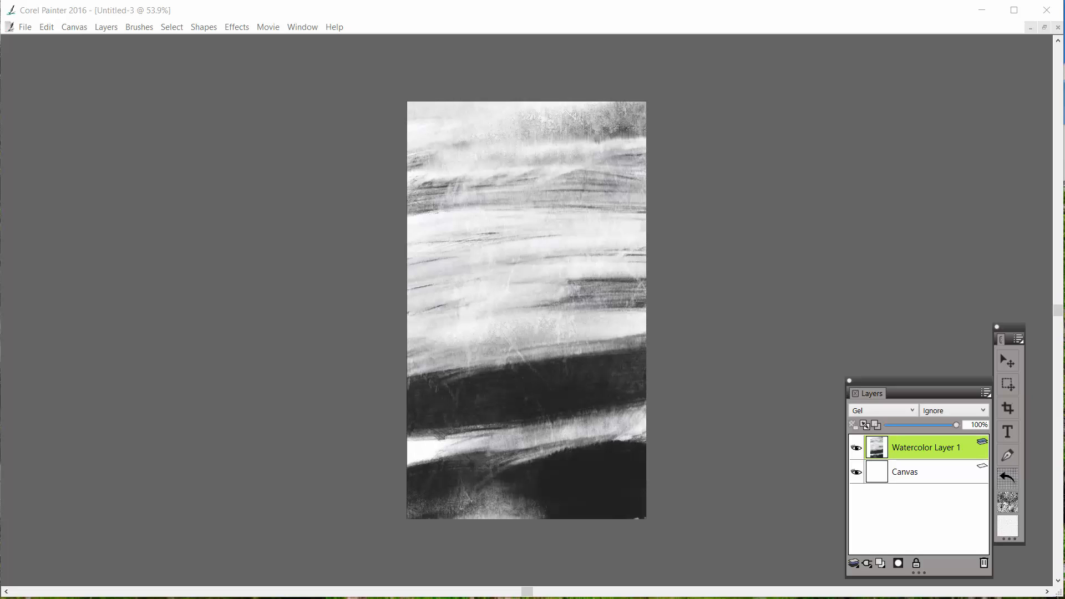
- Bring up the media control and library panels and display the gradient settings
left_click(763, 20)
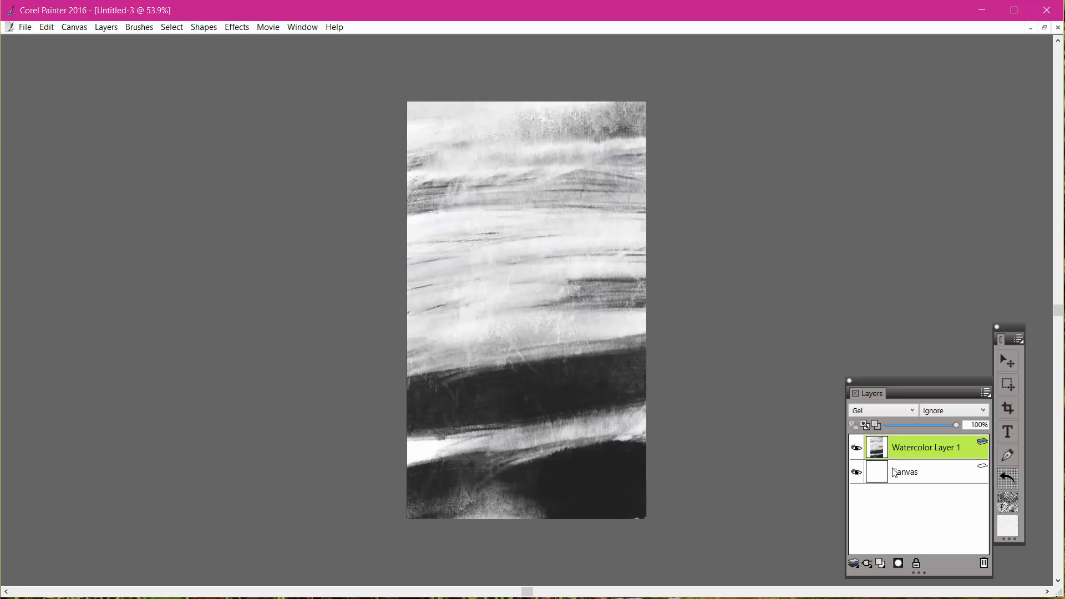
key("grave")
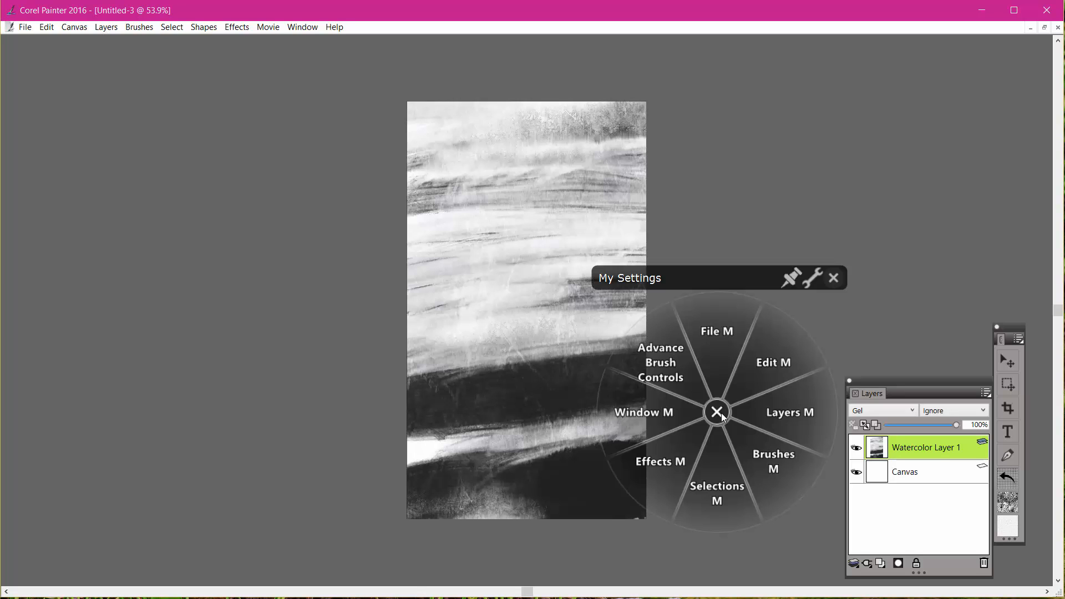
left_click(686, 412)
left_click(719, 351)
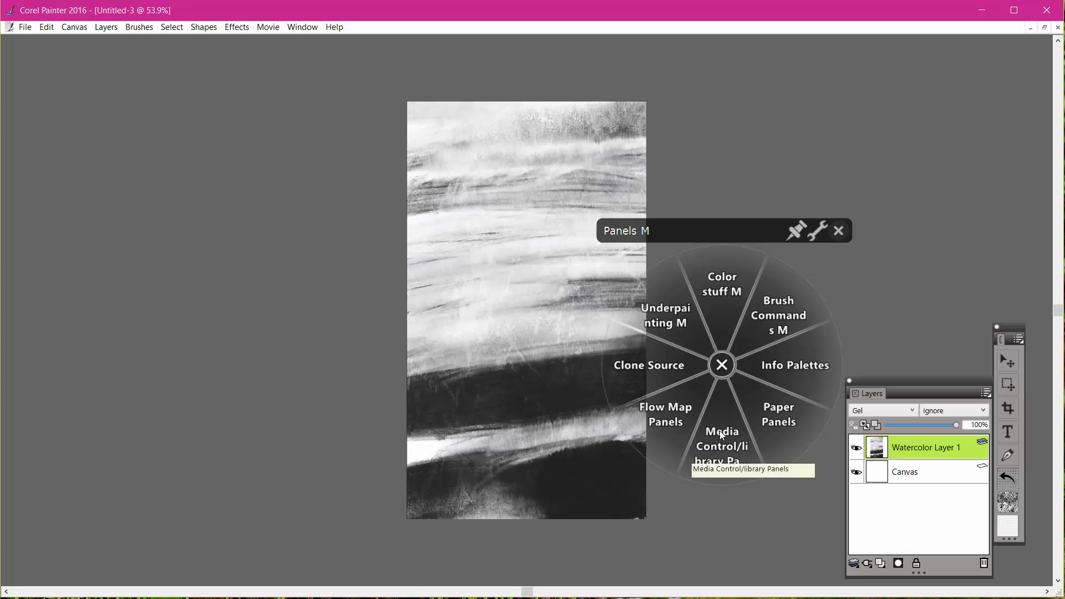
left_click(724, 434)
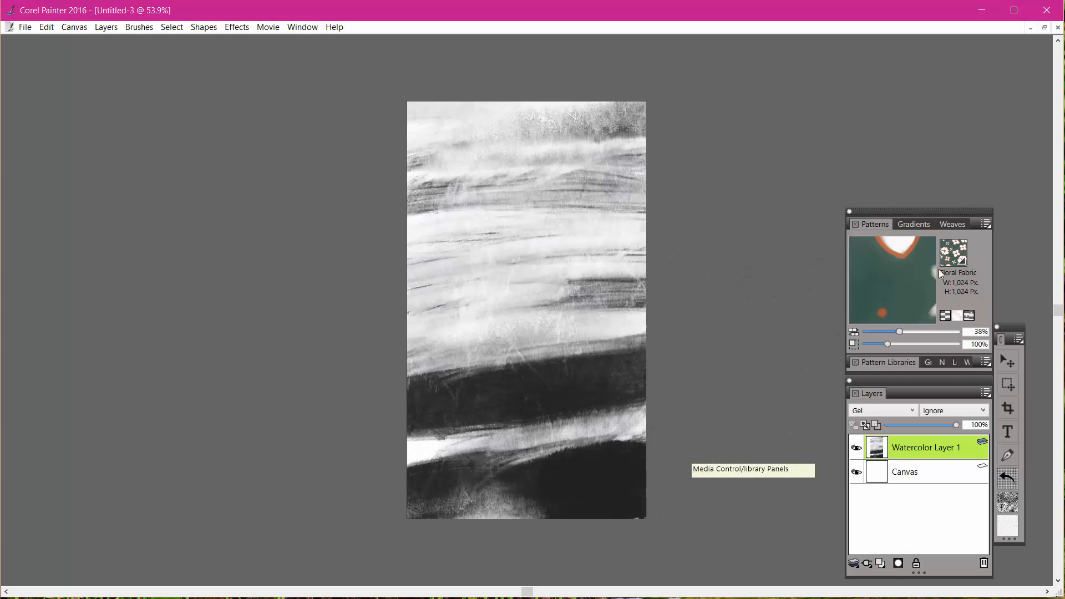
left_click(913, 224)
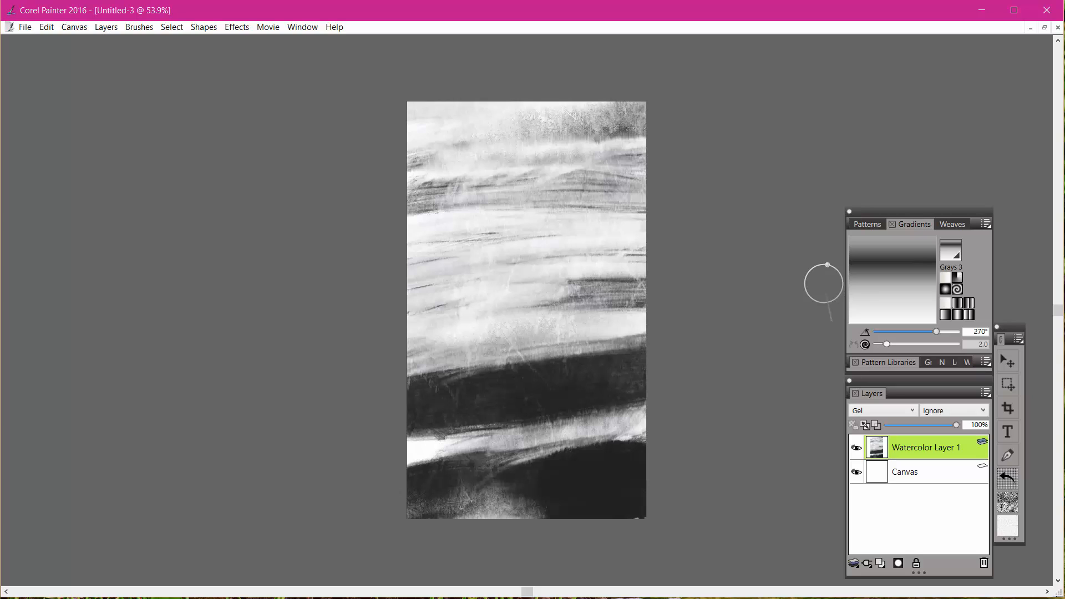
- Display the Property Bar from the custom radial command menu
key("grave")
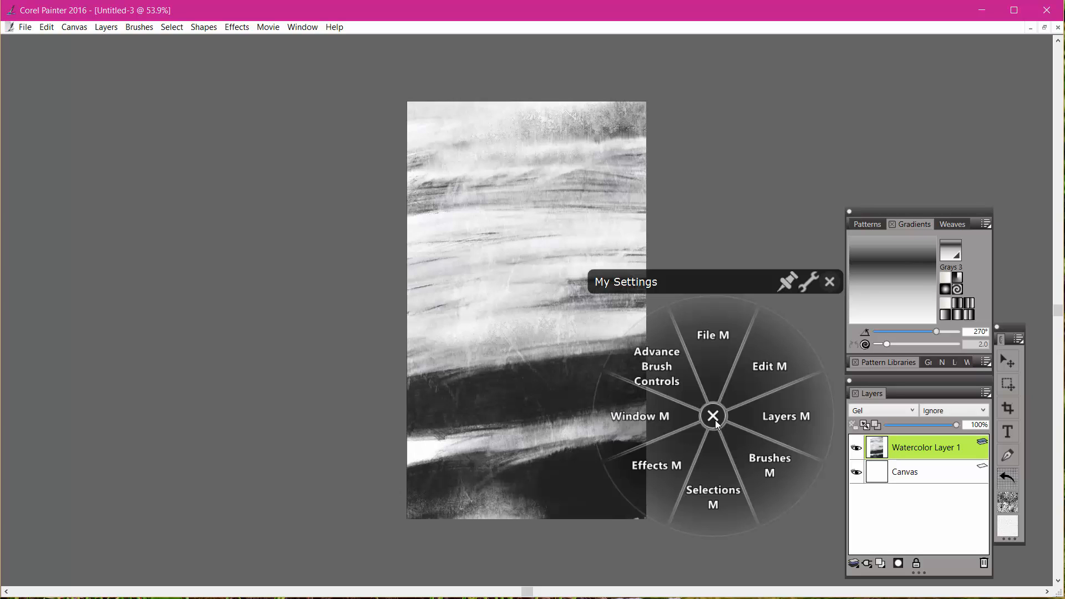
left_click(667, 417)
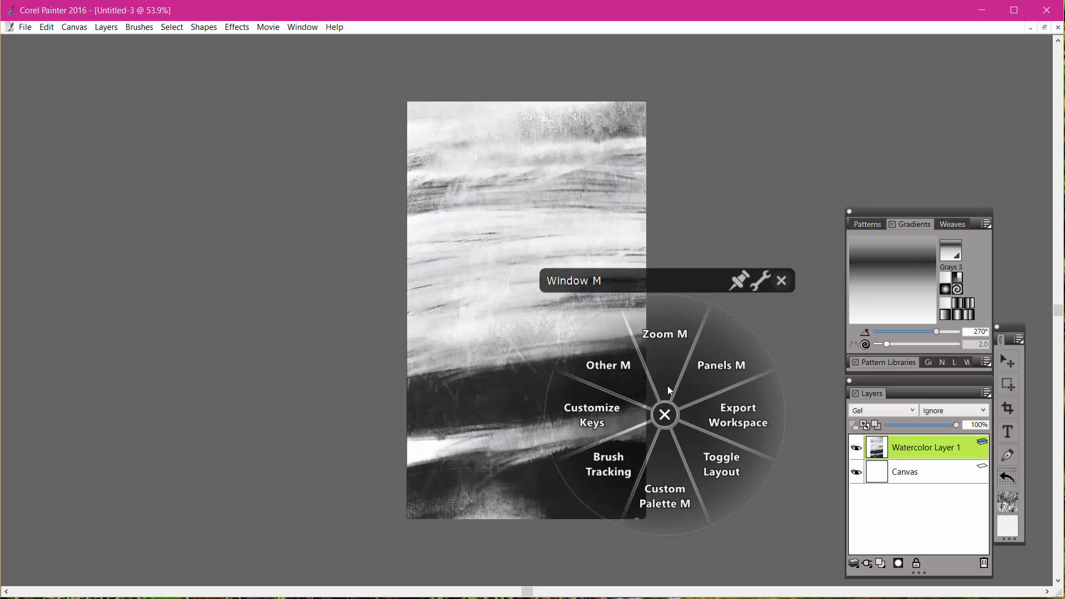
left_click(623, 370)
left_click(622, 294)
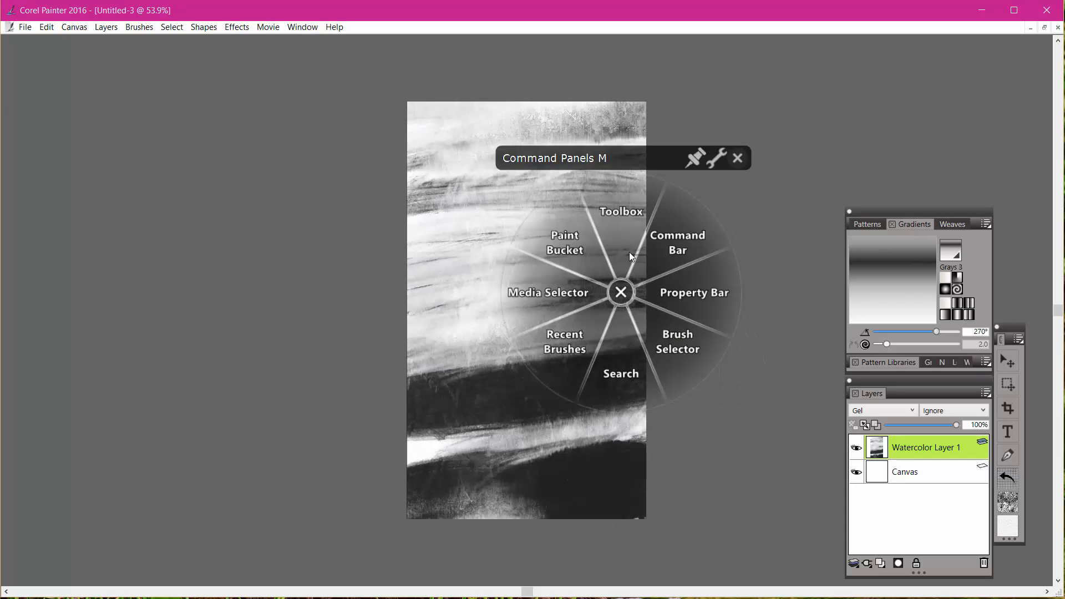
left_click(705, 293)
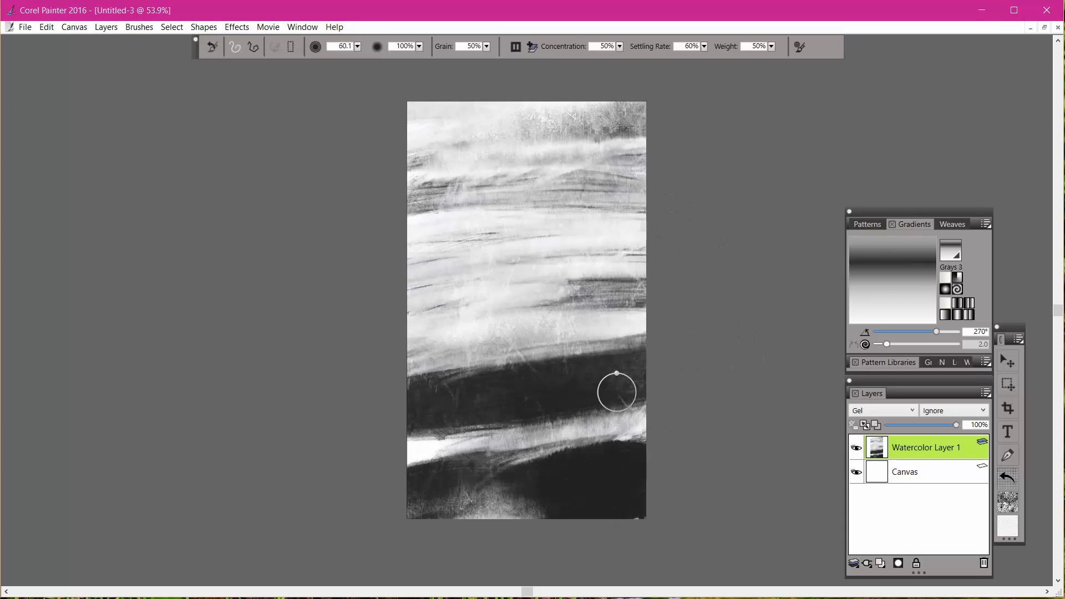
- Activate the Paint Bucket and add a layer mask to Watercolor Layer 1
right_click(716, 394)
left_click(670, 394)
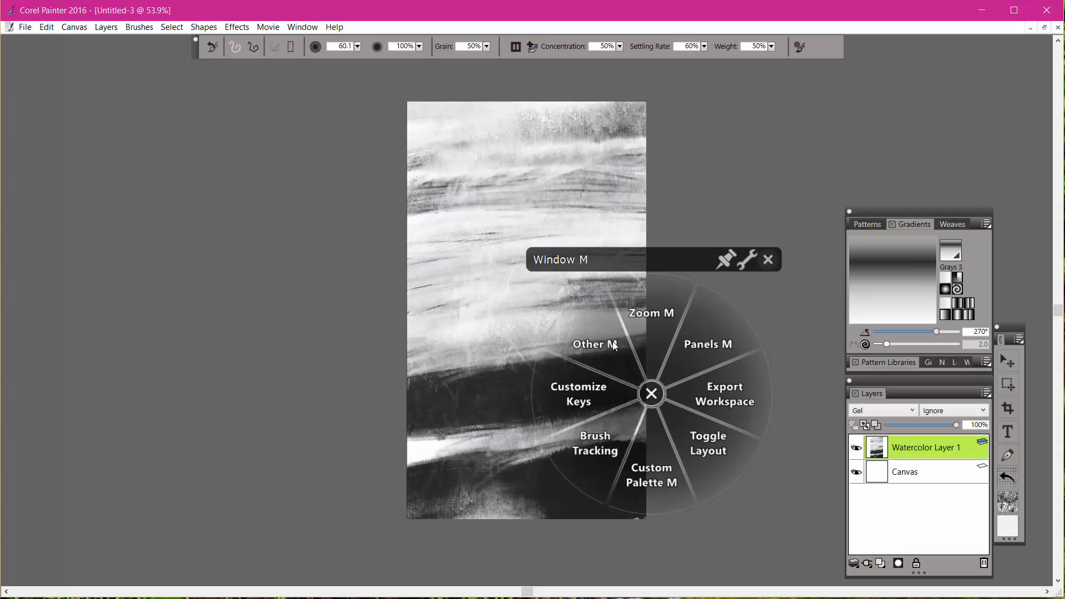
left_click(613, 341)
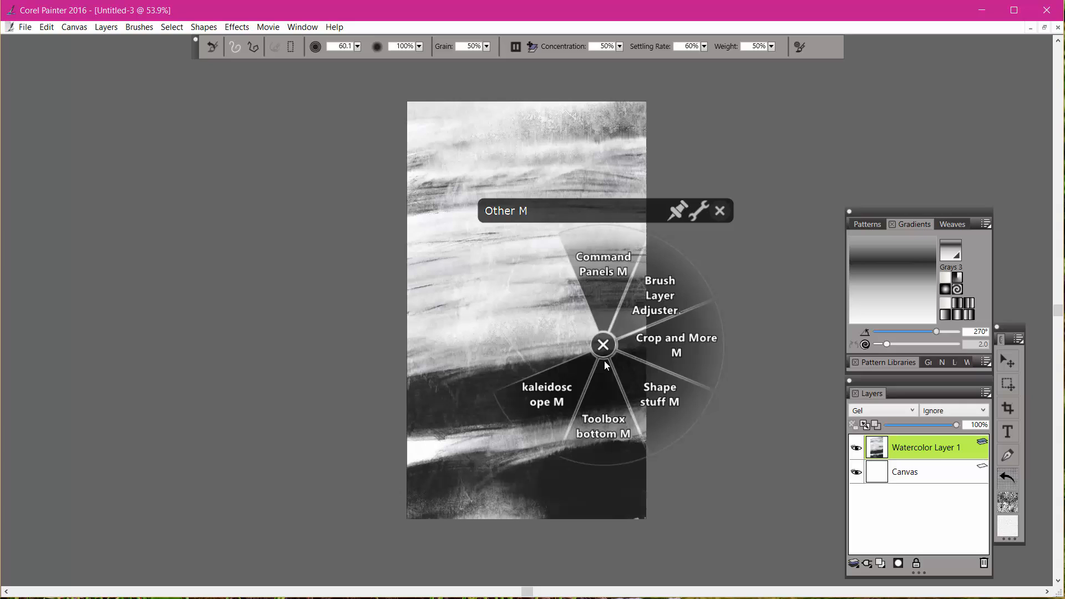
left_click(604, 275)
left_click(557, 233)
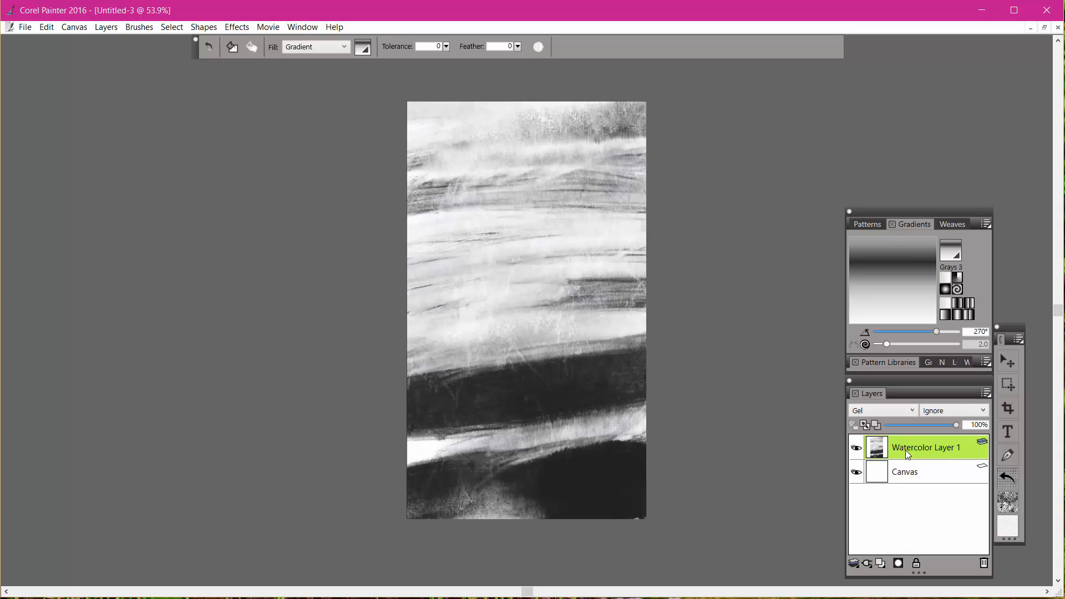
left_click(898, 563)
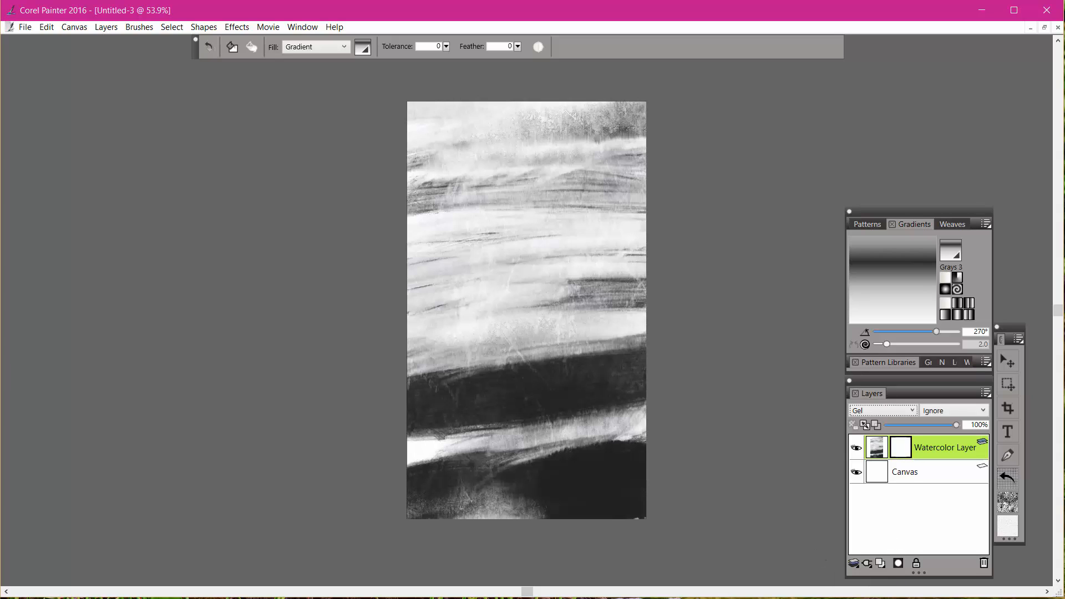
- Choose the warm grey gradient and try recoloring its second control point to dark gray in the gradient editor
left_click(960, 256)
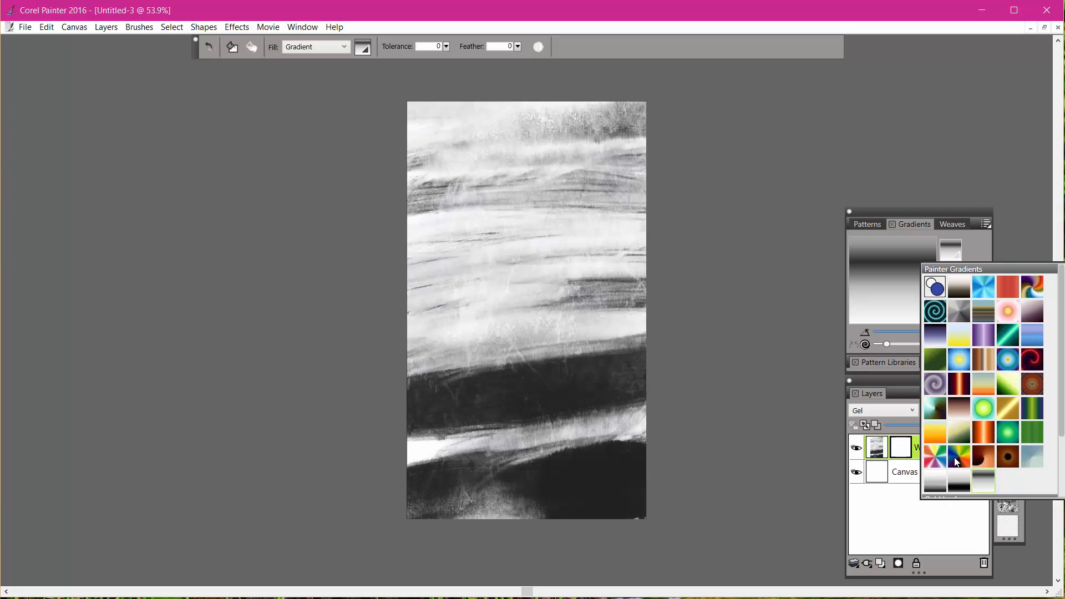
left_click(957, 282)
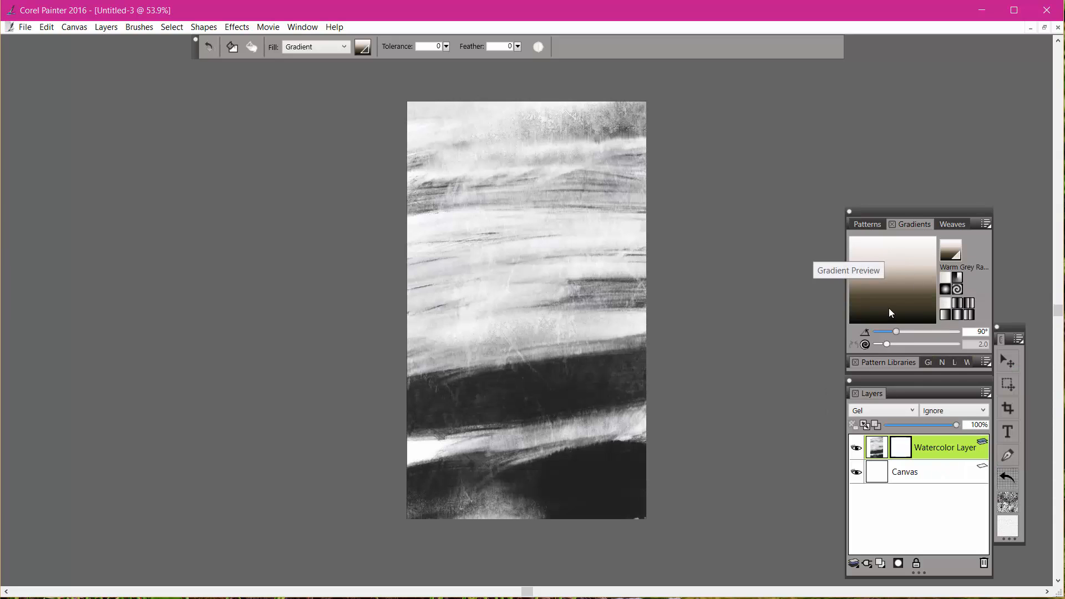
left_click(986, 224)
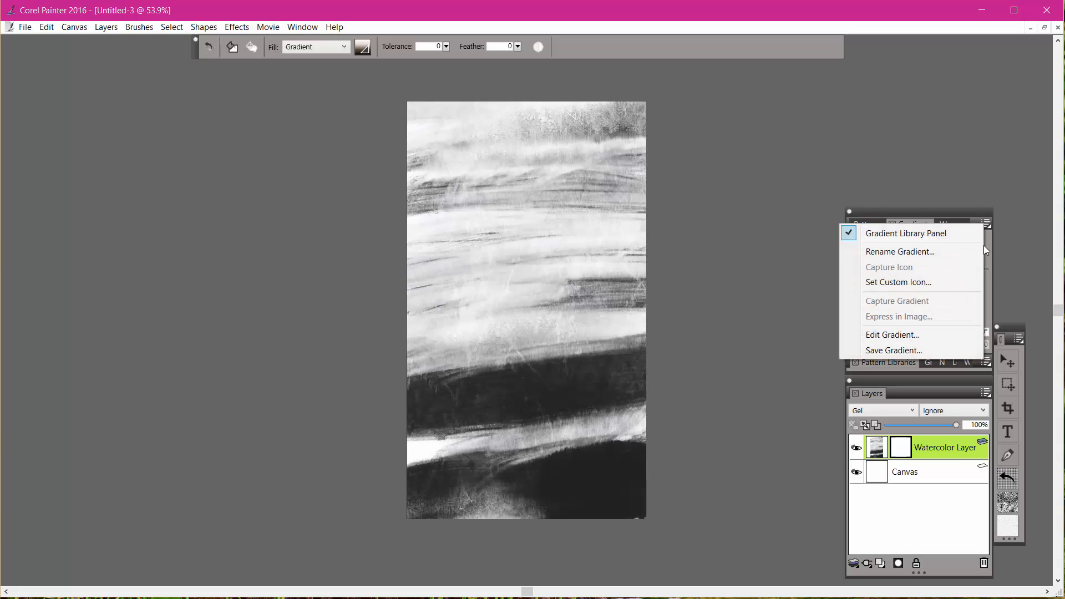
left_click(918, 334)
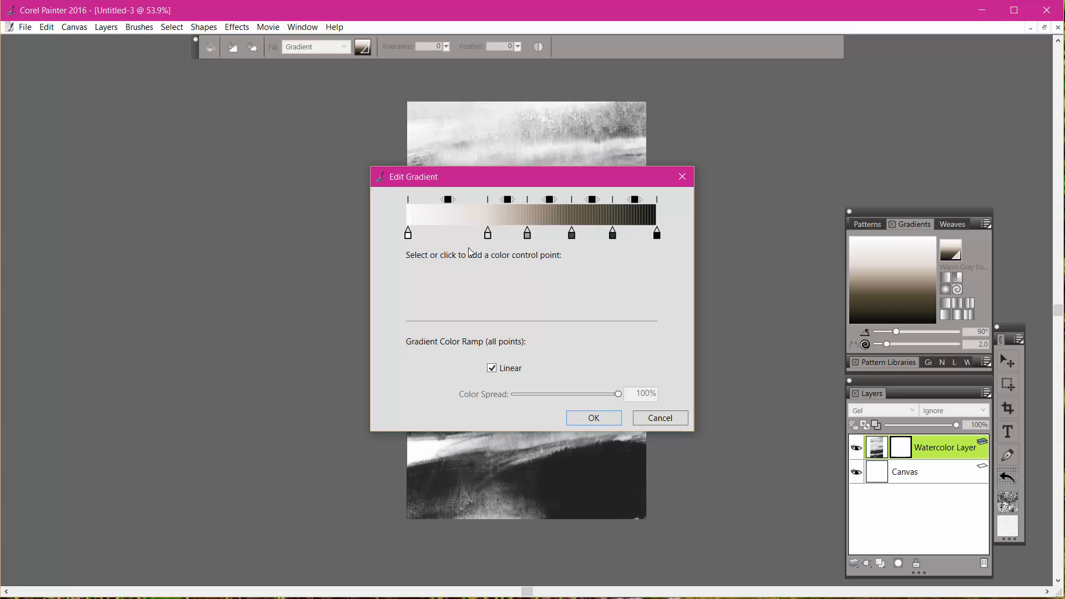
left_click(488, 233)
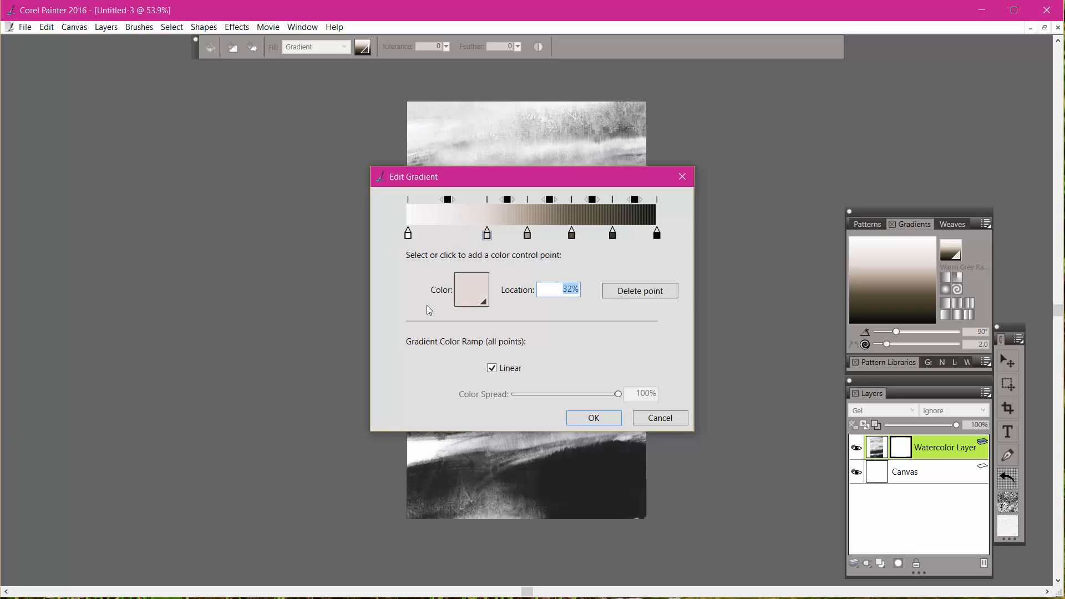
left_click(476, 298)
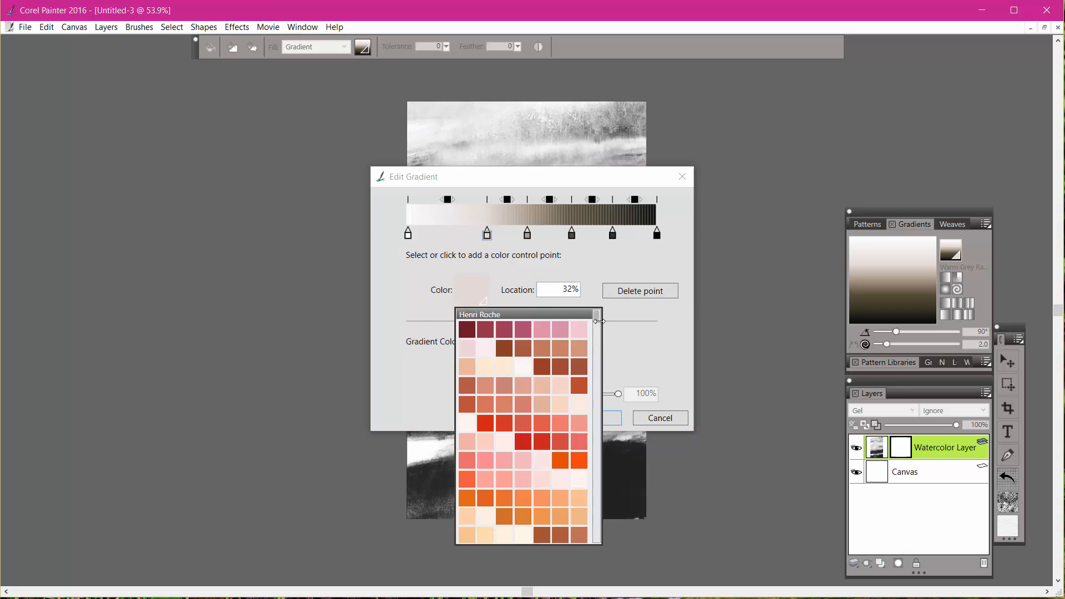
left_click_drag(593, 360, 596, 535)
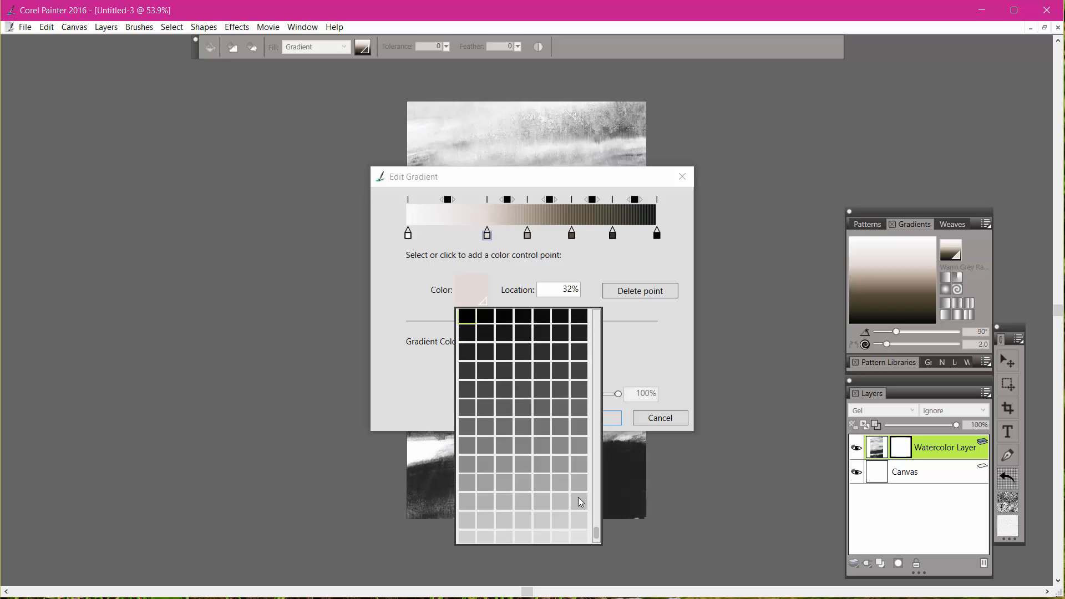
left_click(522, 369)
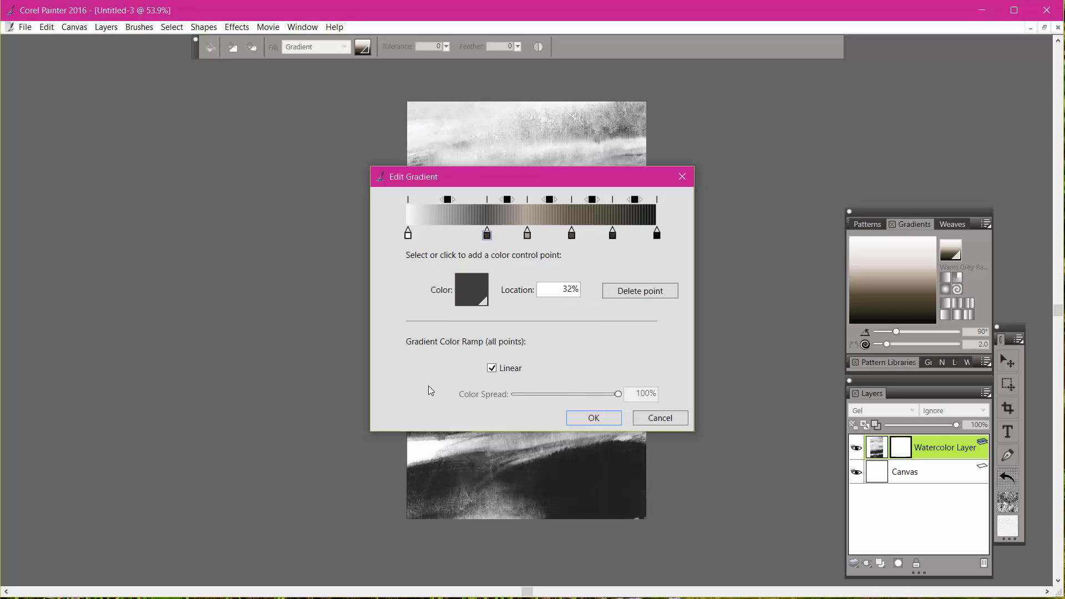
- Try moving the dark gray control point to 19% and discard the gradient edits
left_click_drag(486, 238, 458, 240)
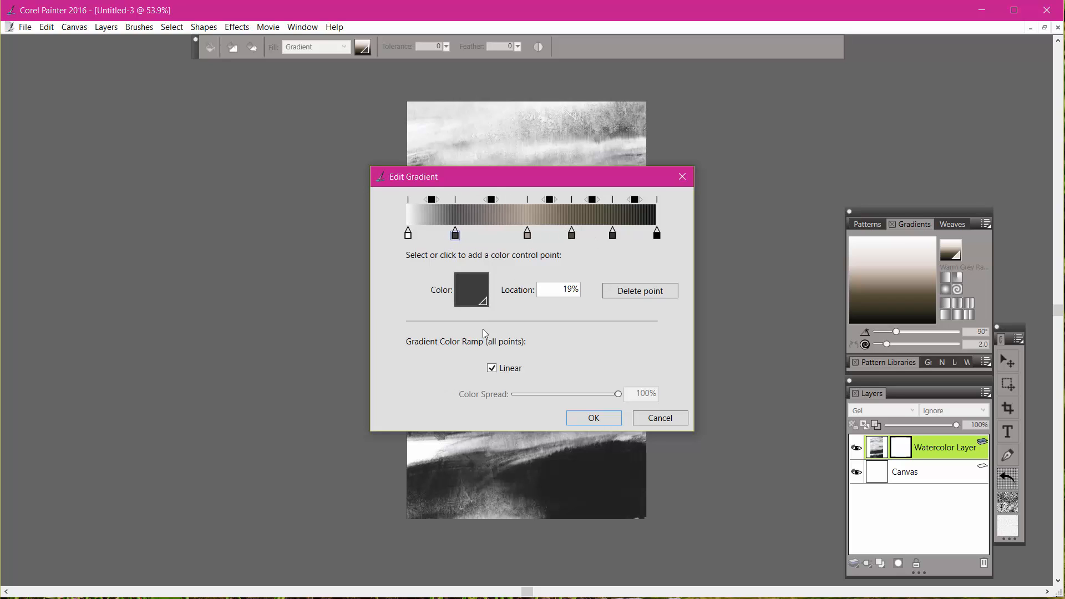
left_click(655, 416)
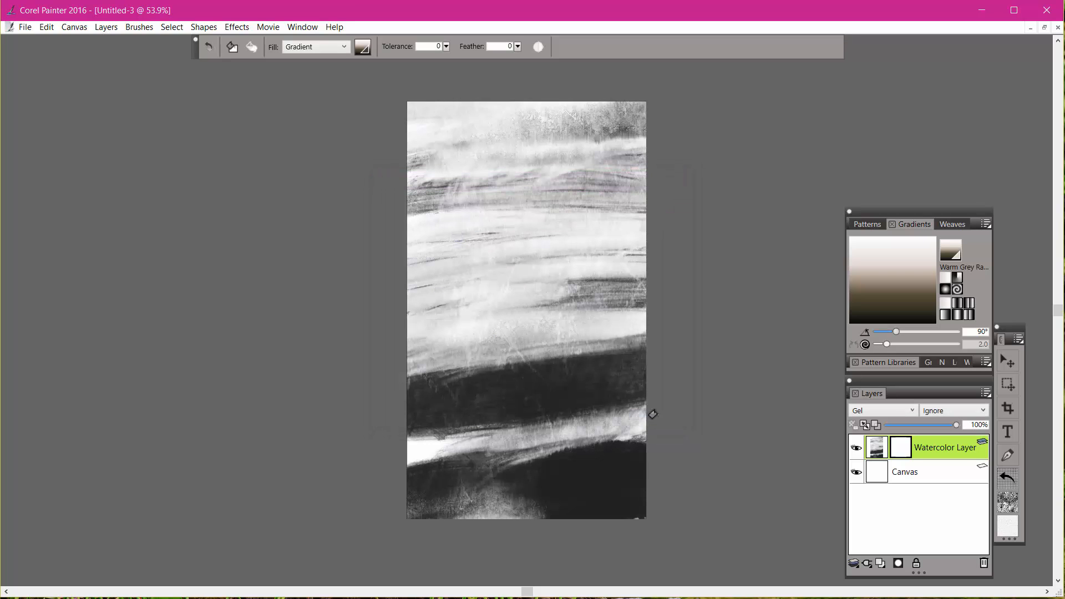
left_click(986, 224)
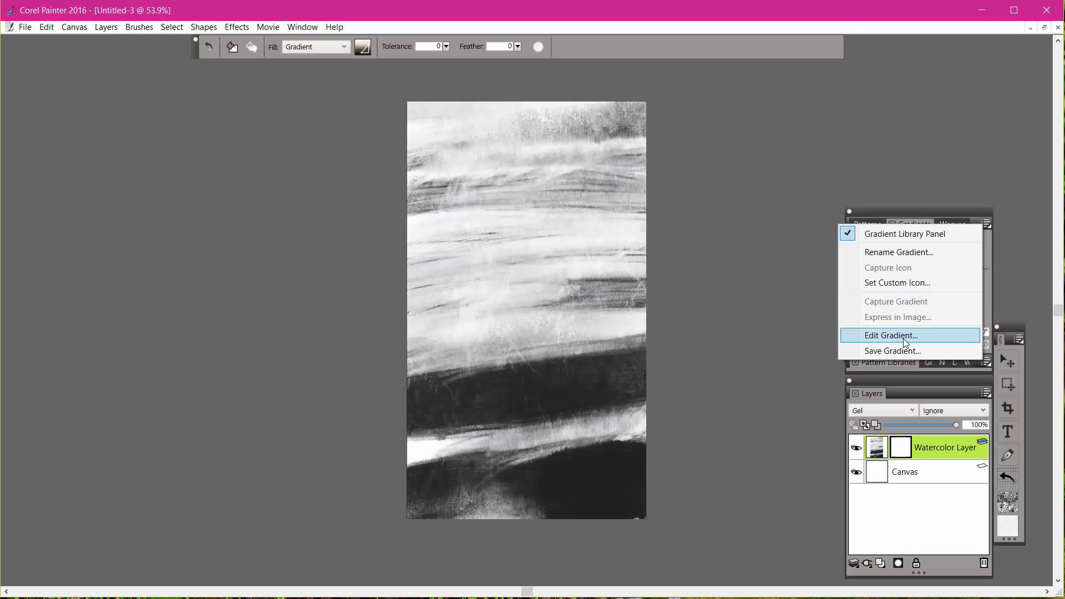
left_click(763, 343)
- Select the Grays 3 gradient and fill the watercolor layer's mask with it
left_click(957, 253)
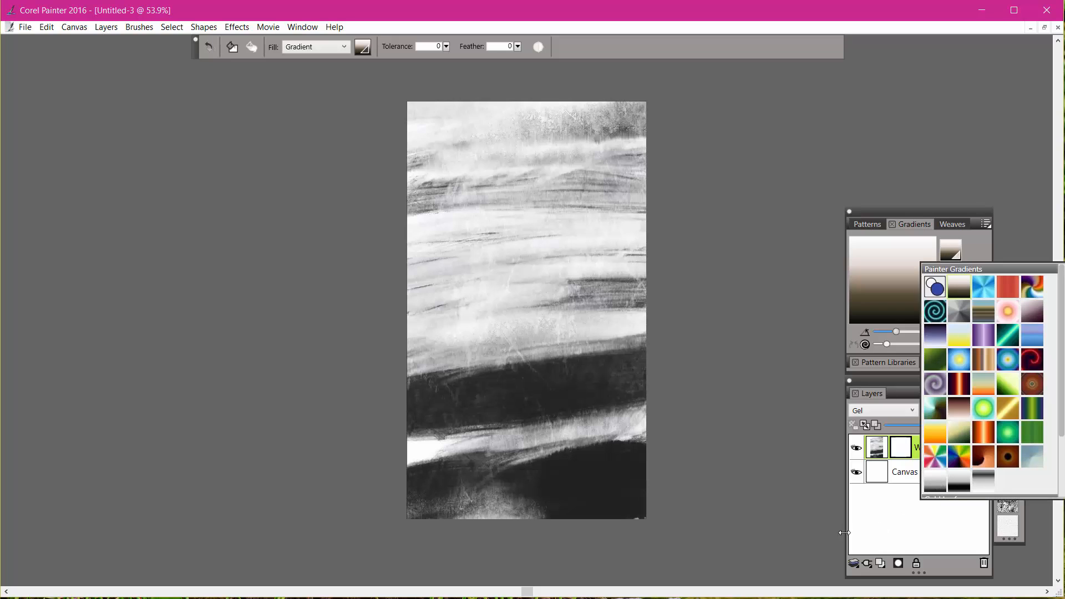
left_click(985, 476)
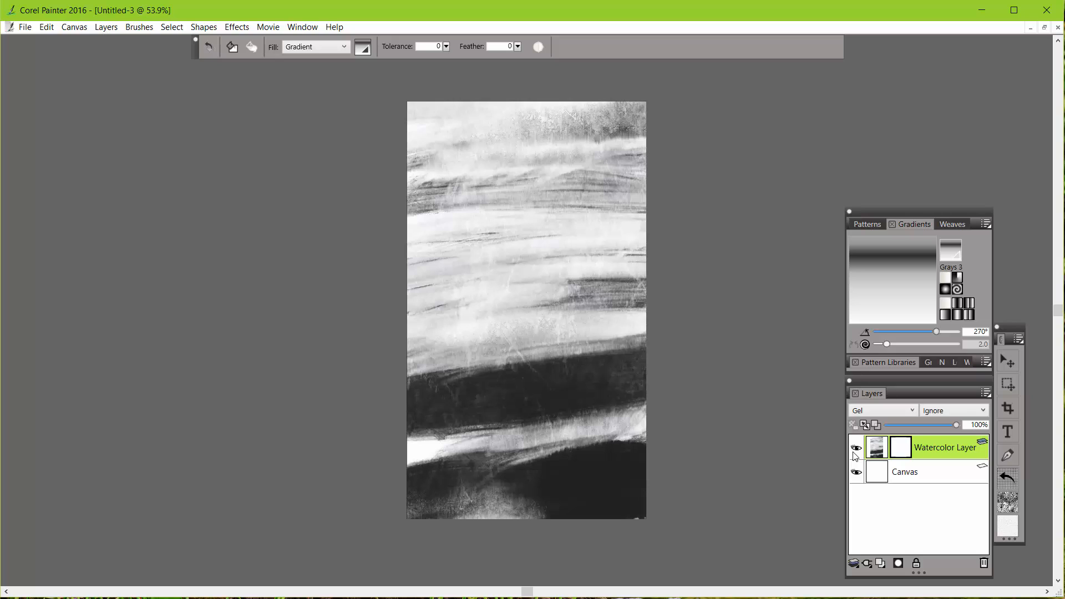
left_click(509, 232)
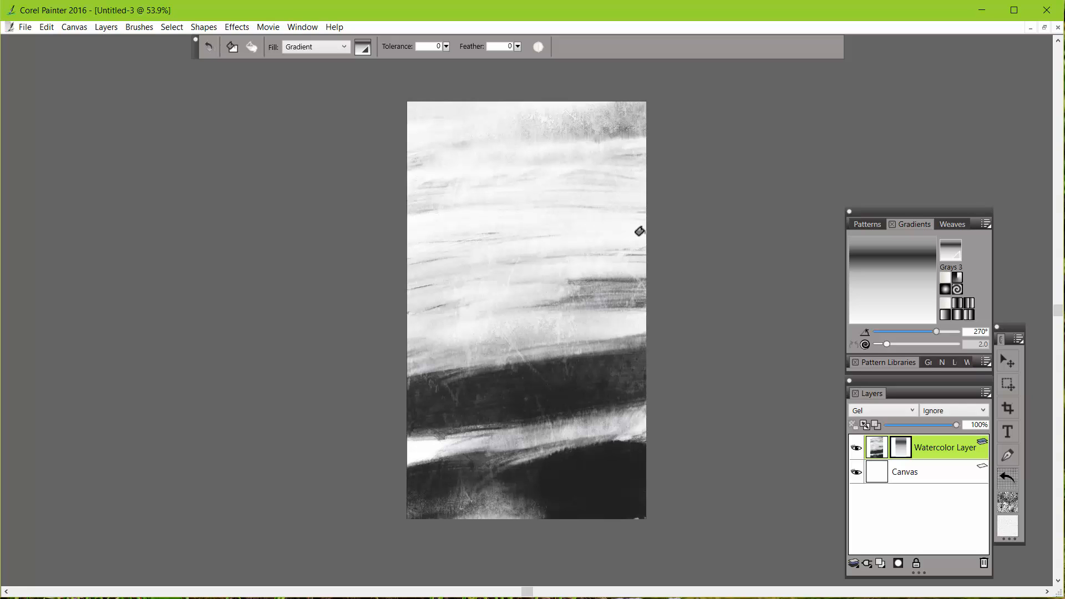
- Apply the gradient layer mask and commit the watercolor layer to an image layer
right_click(907, 449)
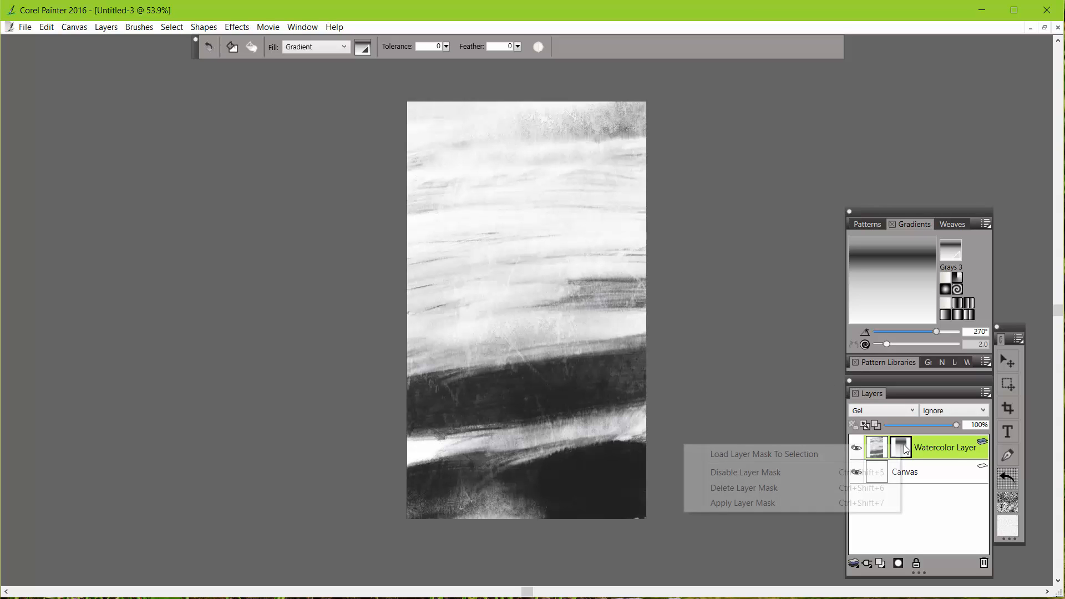
left_click(787, 502)
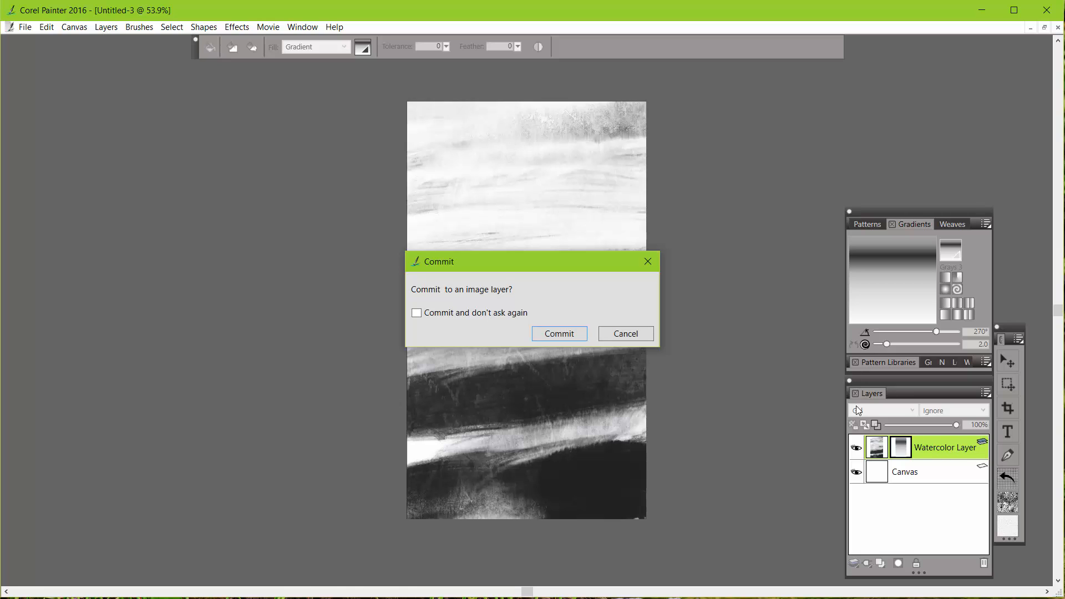
left_click(560, 334)
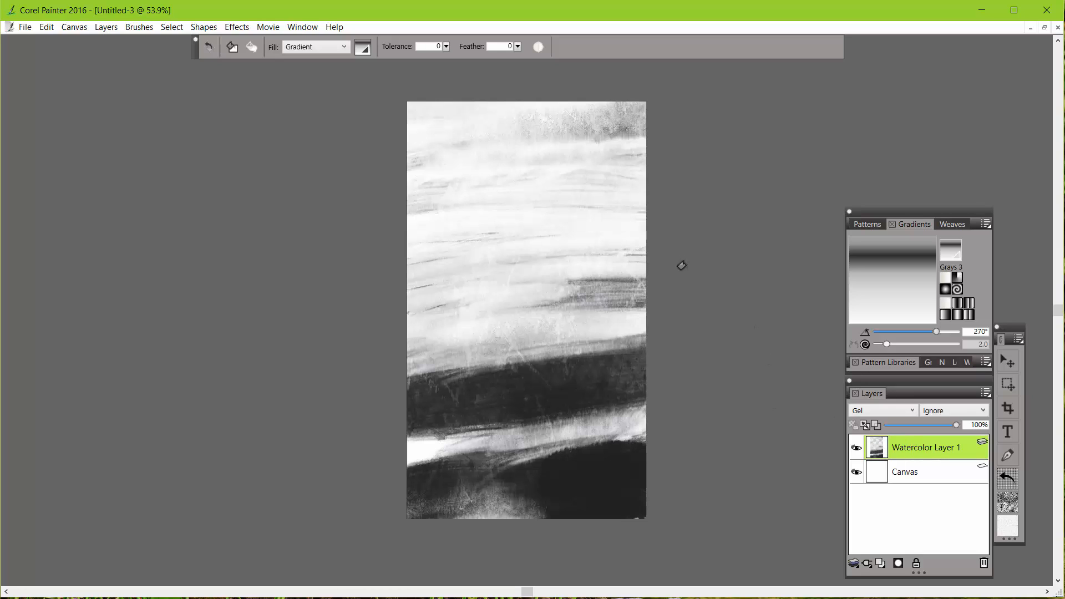
- Add a new mask to the layer and fill it with the Grays 3 gradient at a 90° angle
left_click(899, 563)
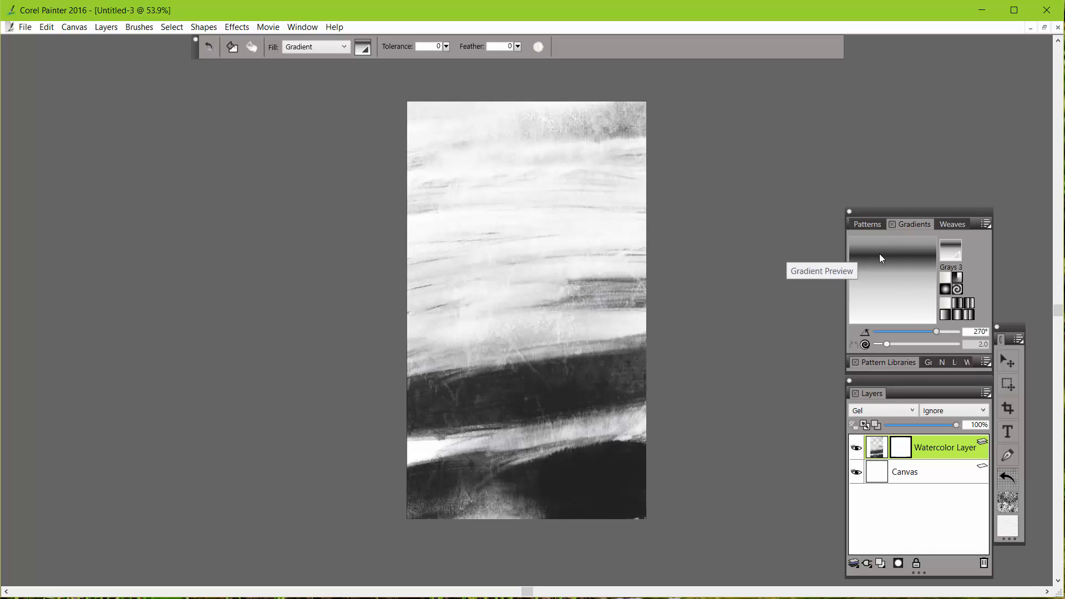
left_click(975, 331)
type("90")
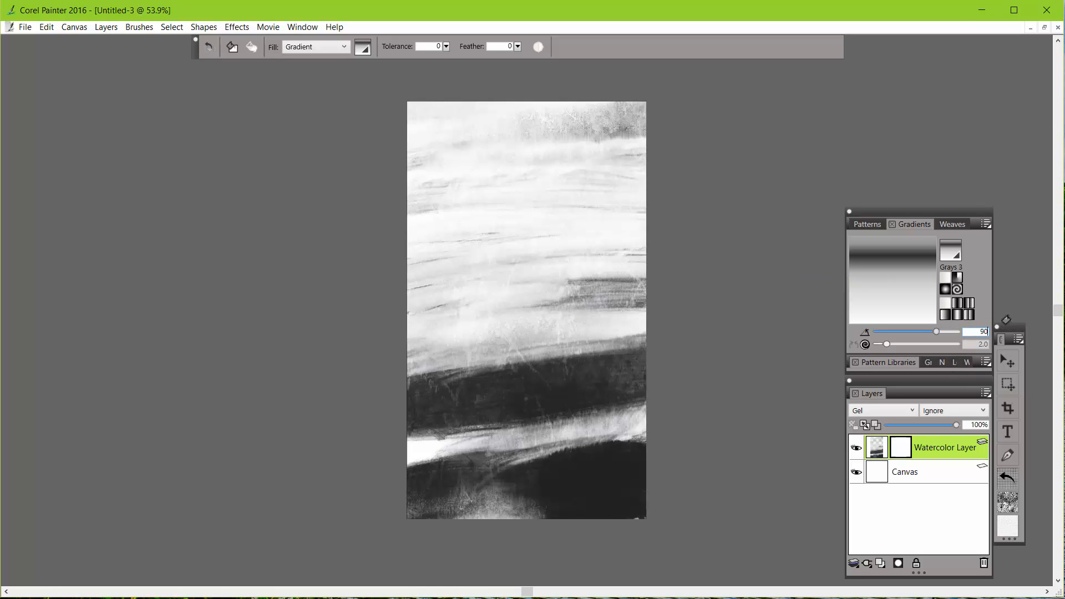
key("Return")
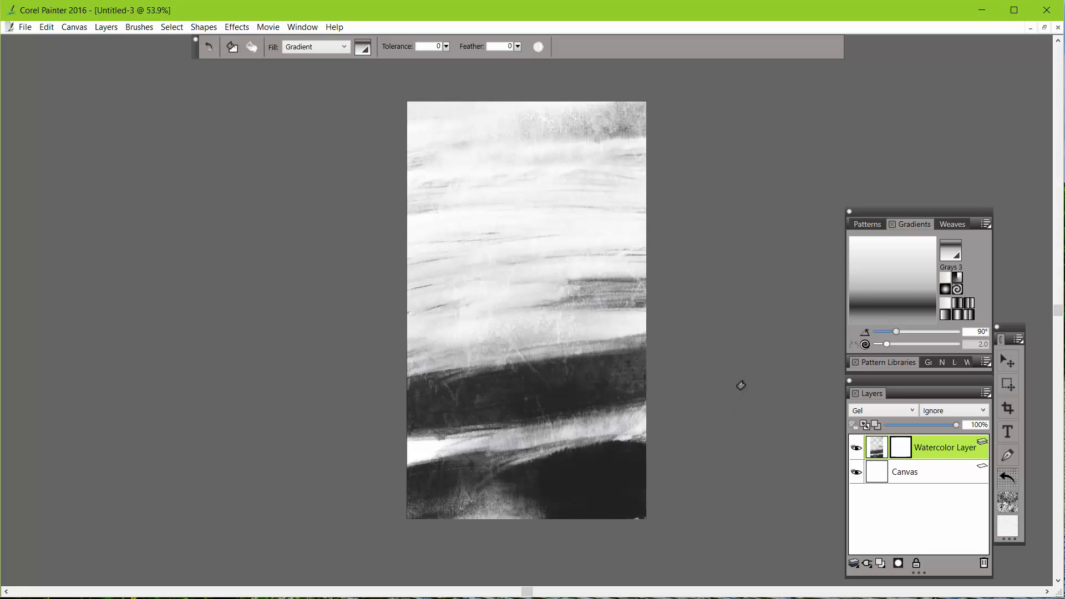
left_click(529, 242)
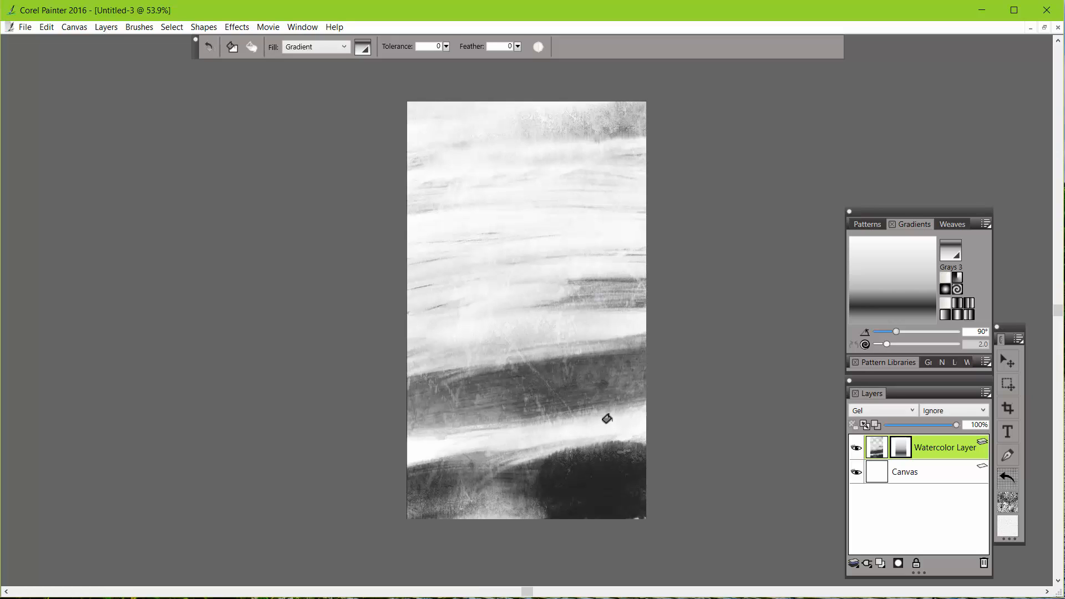
- Apply the gradient mask permanently to Watercolor Layer 1
right_click(902, 452)
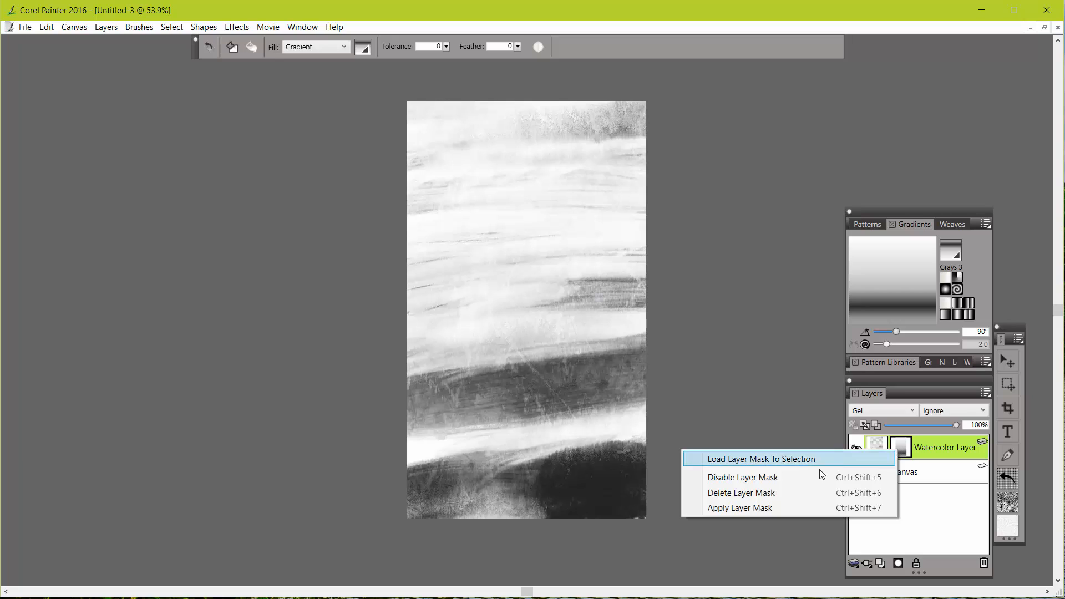
left_click(763, 507)
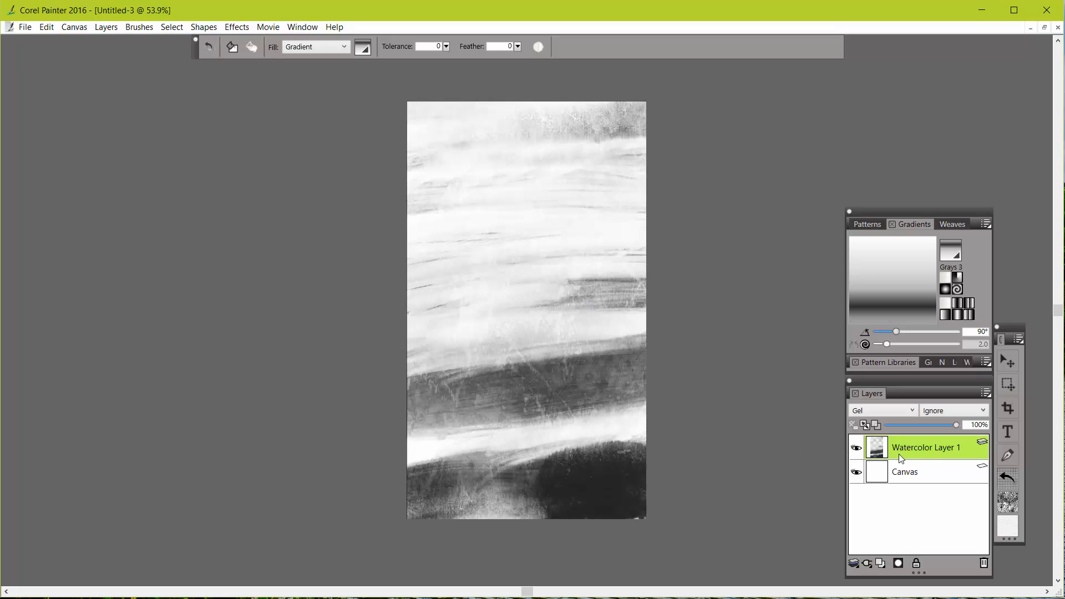
- Duplicate Watercolor Layer 1 and lower the copy's opacity to 21%, checking the effect by toggling its visibility
right_click(916, 451)
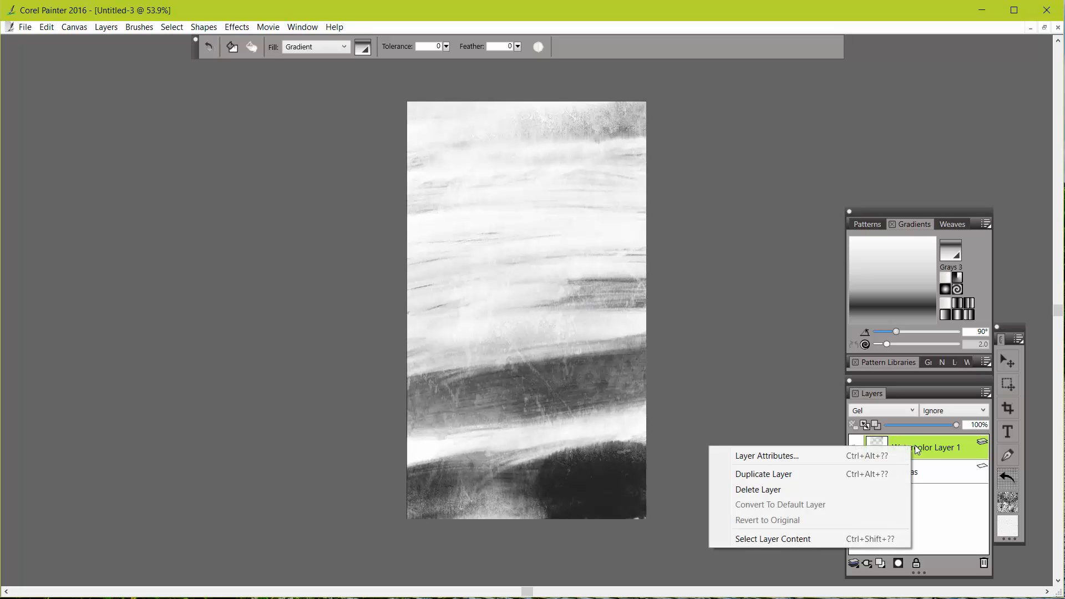
left_click(810, 478)
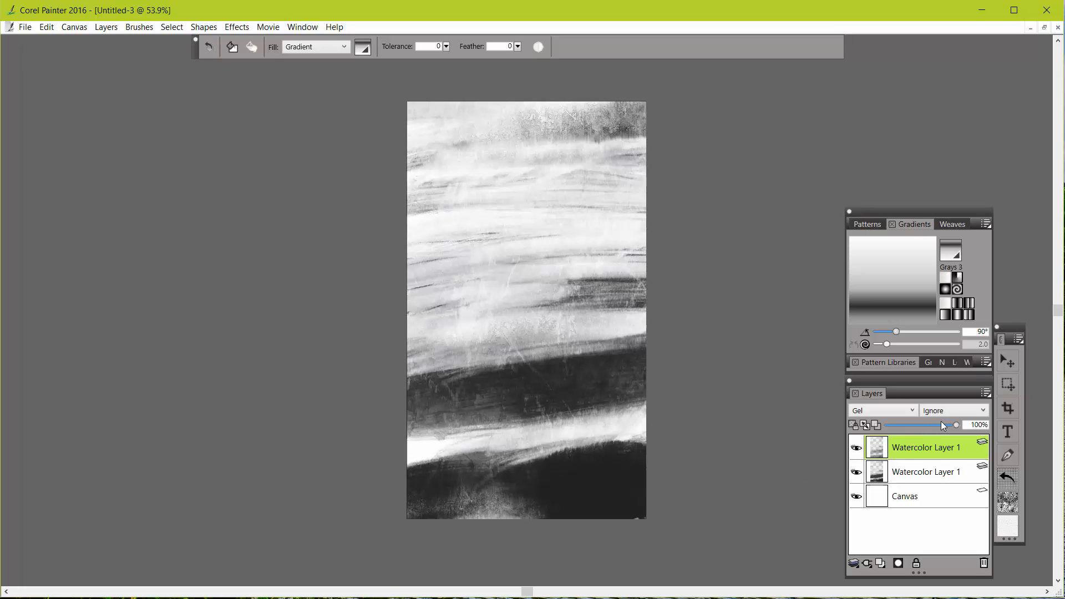
left_click_drag(956, 425, 901, 430)
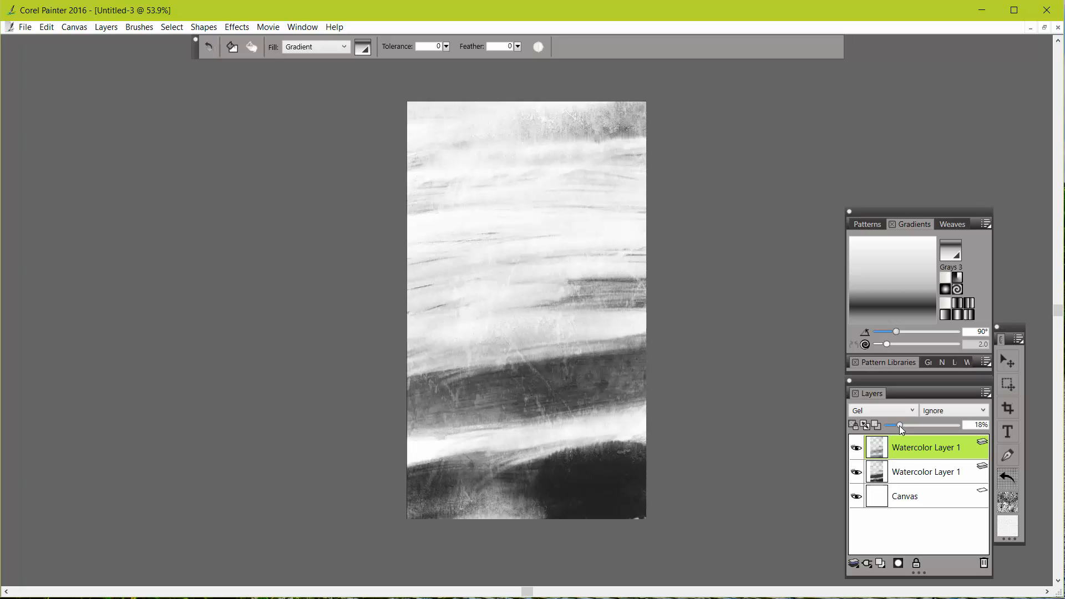
left_click_drag(901, 430, 898, 430)
left_click(859, 450)
left_click(861, 452)
left_click_drag(898, 428, 902, 428)
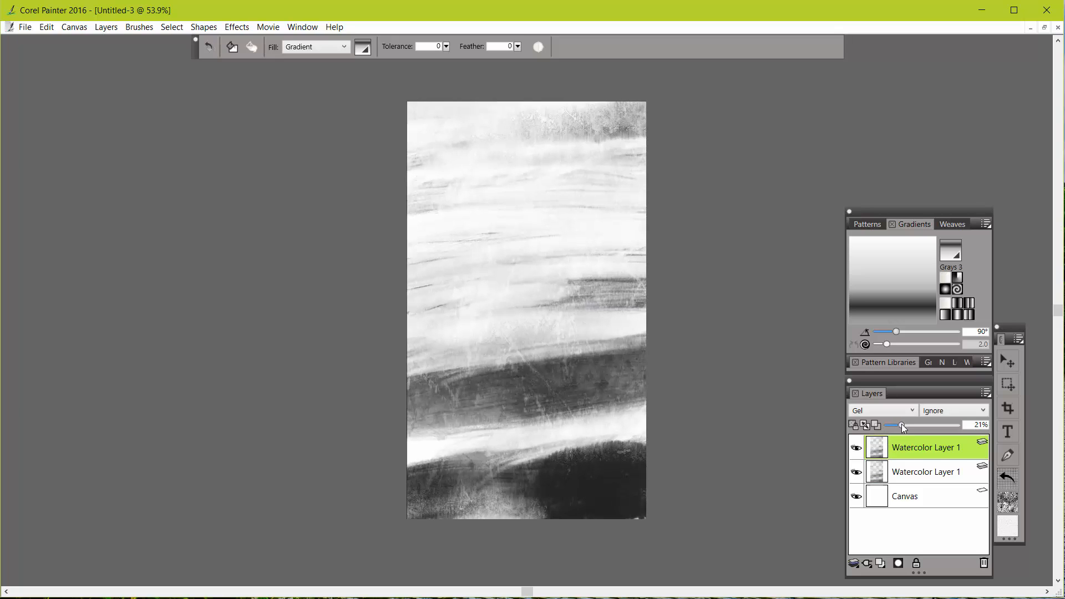
- Compare the painting with the duplicate layer hidden and shown, and delete the duplicate
left_click(861, 450)
left_click(860, 450)
left_click(861, 450)
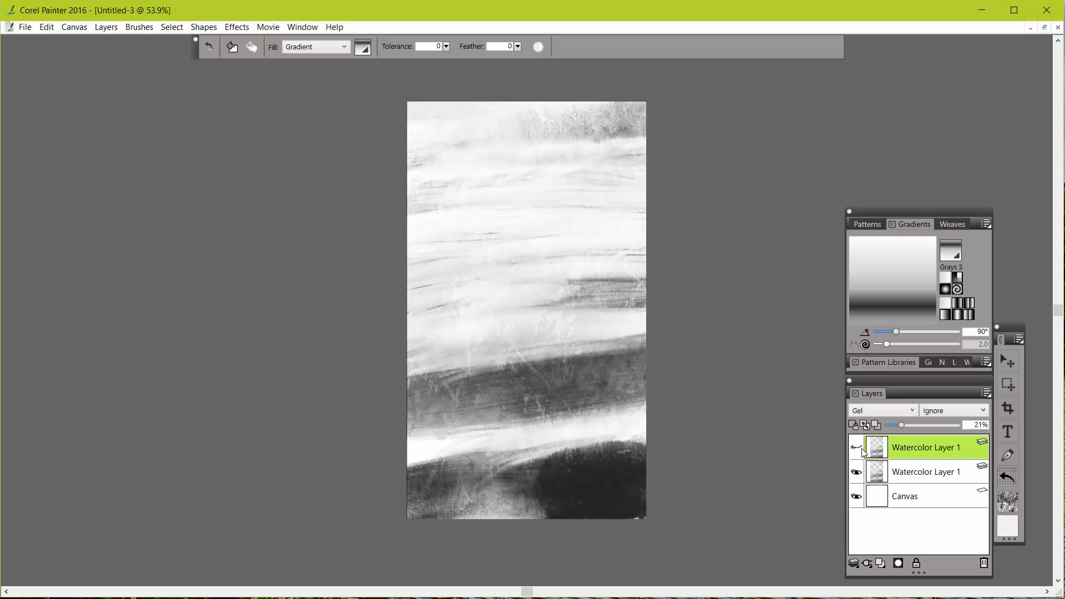
left_click(861, 450)
left_click(860, 450)
left_click(860, 450)
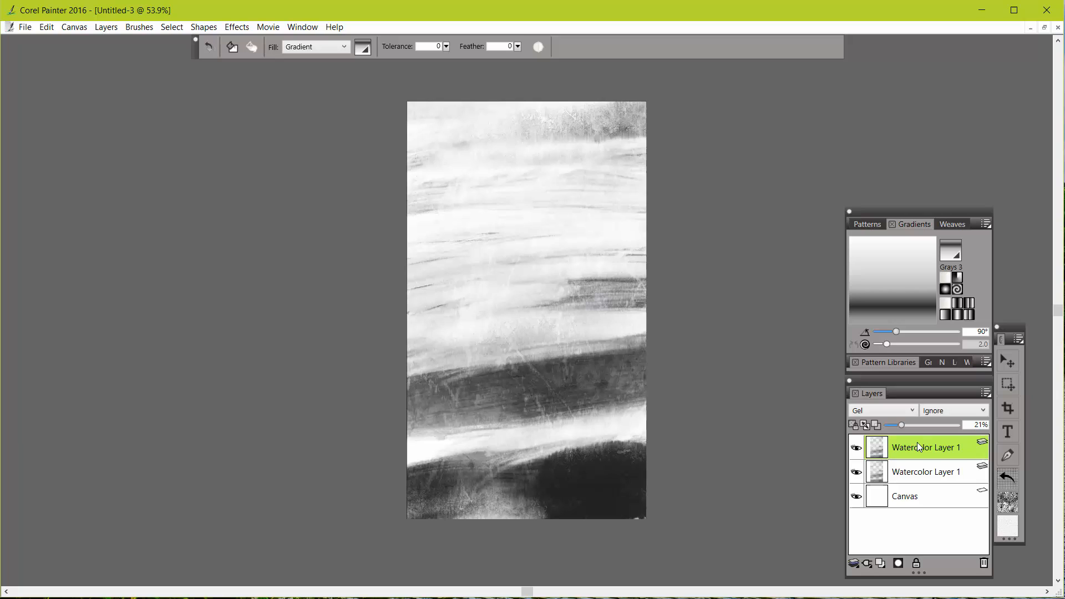
left_click(982, 562)
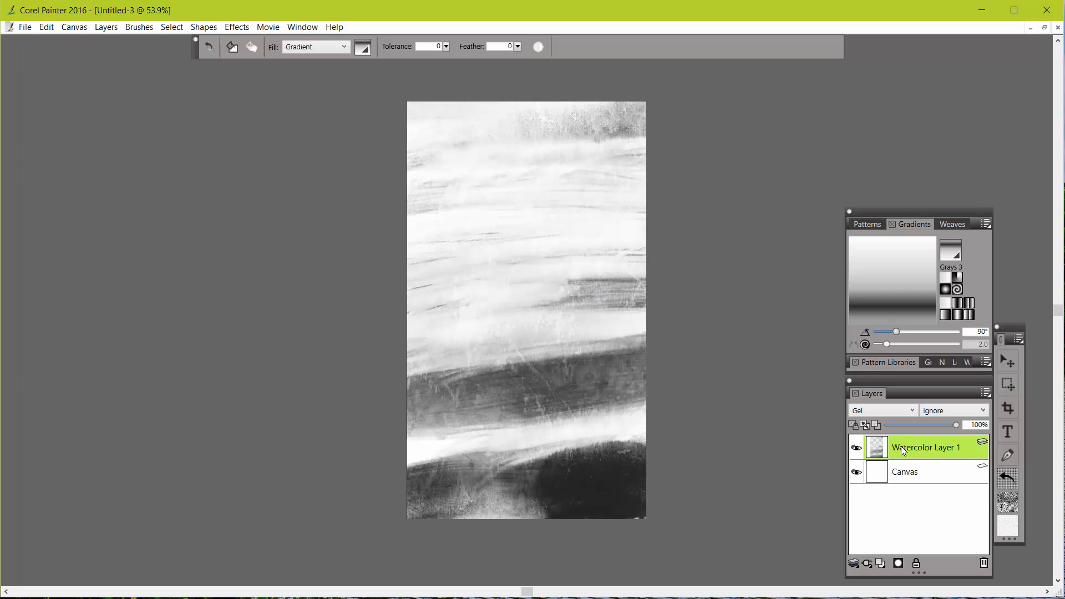